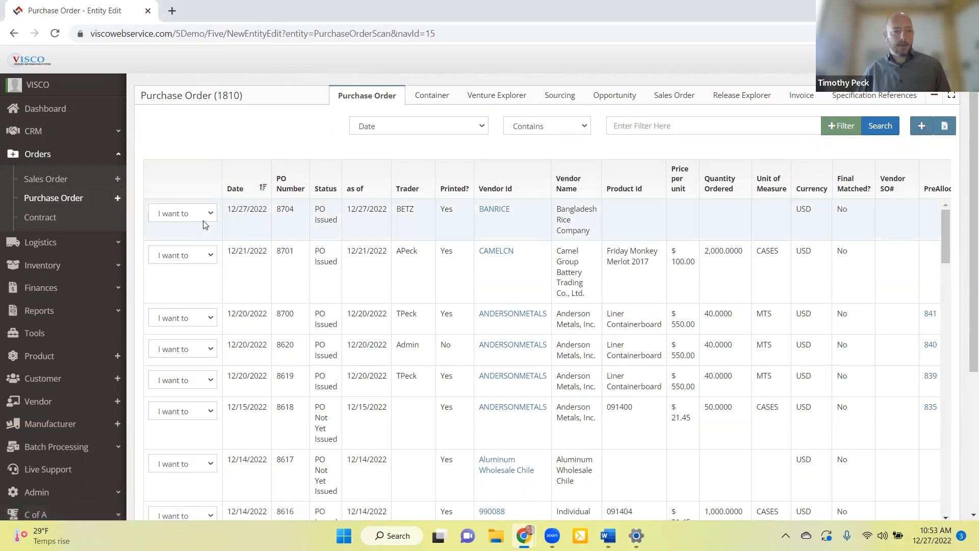
# Step: Create a new purchase order for the vendor BANRICE
pyautogui.click(118, 199)
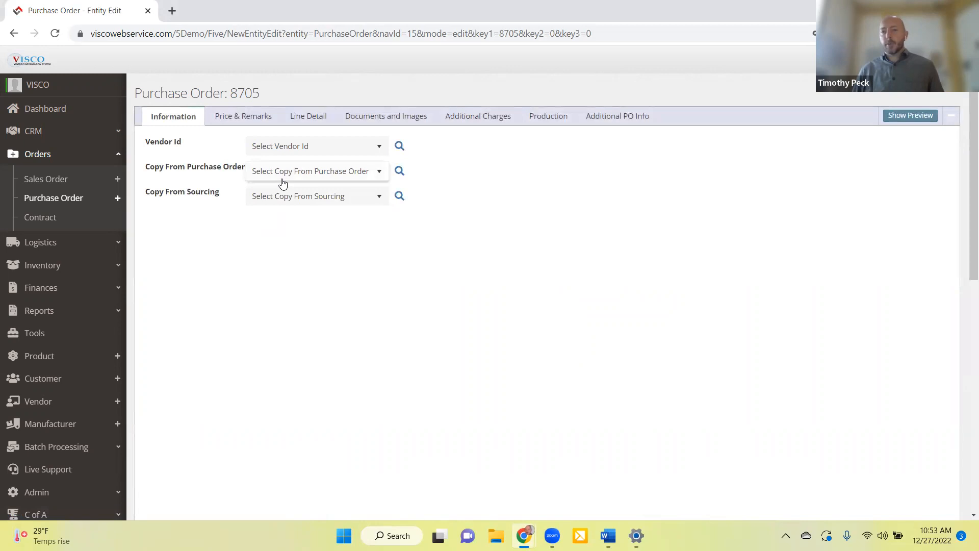
pyautogui.click(291, 147)
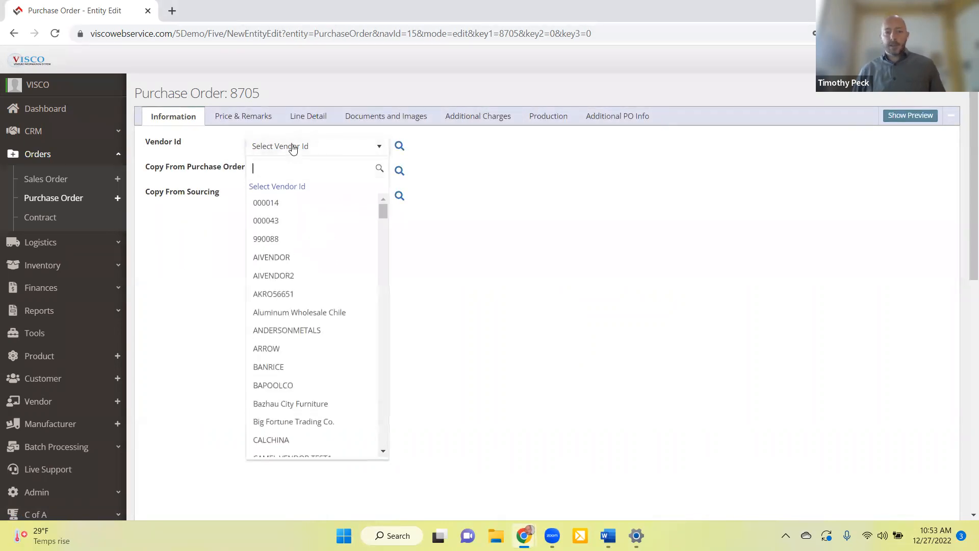
pyautogui.click(281, 368)
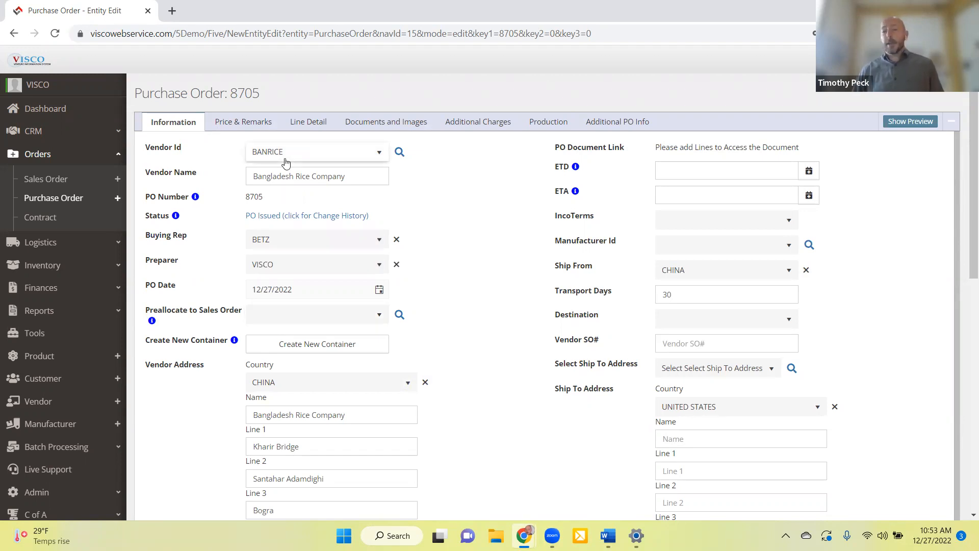
# Step: Add a first order line for product 091400 from the vendor's product list, with a quantity of 300, and check its available stock
pyautogui.click(308, 125)
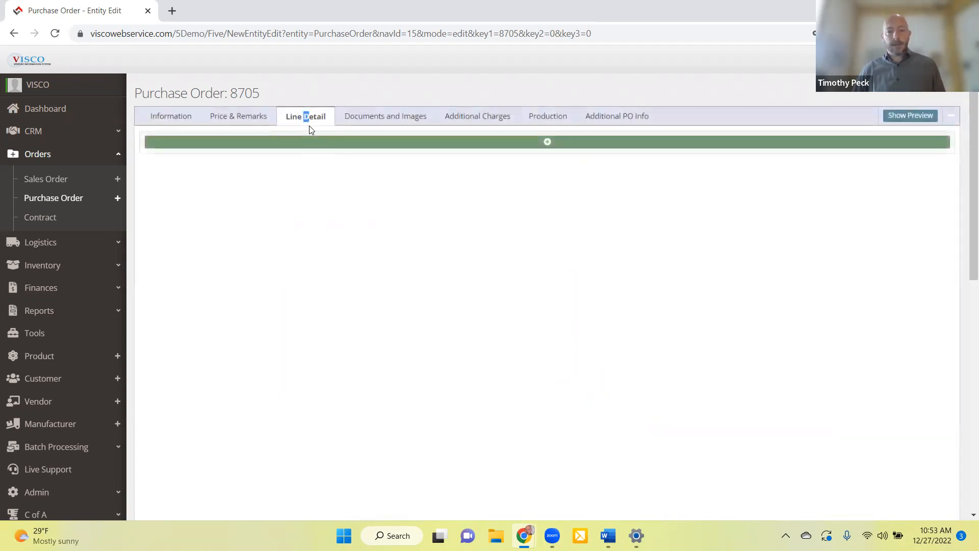
pyautogui.click(414, 143)
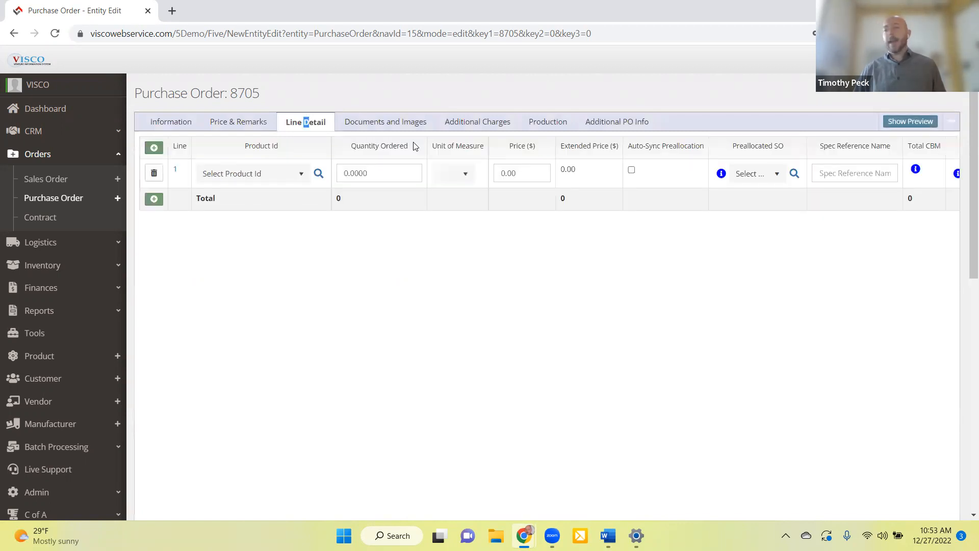
pyautogui.click(255, 175)
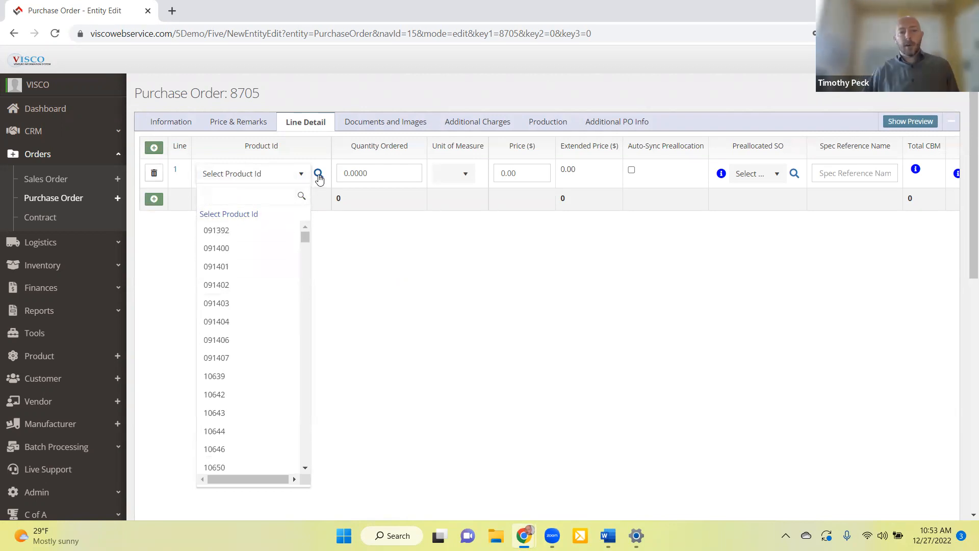
pyautogui.click(318, 175)
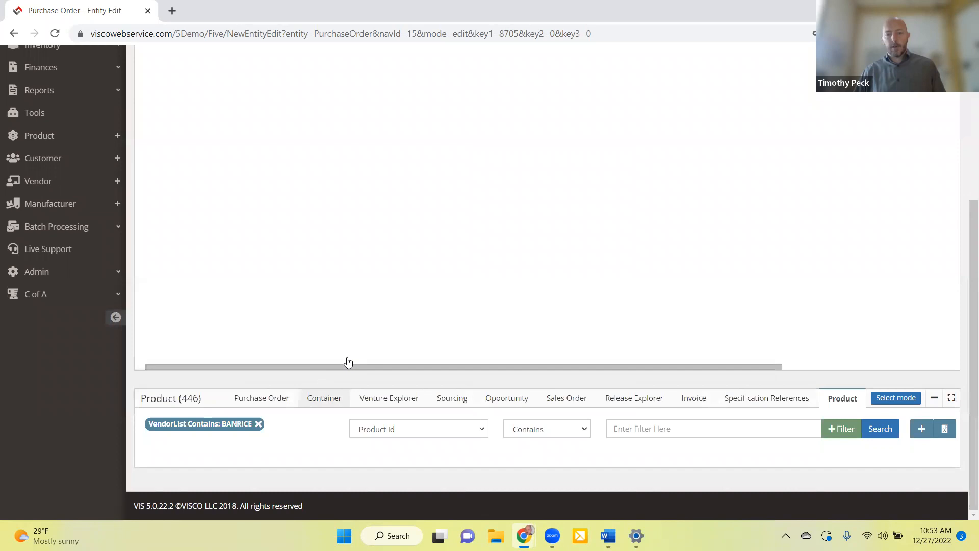
pyautogui.scroll(-4, 351, 347)
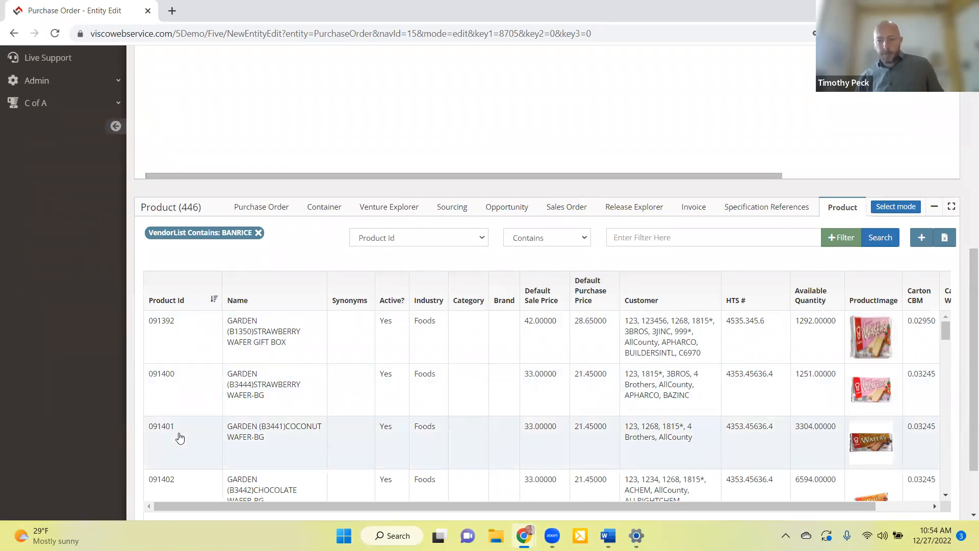
pyautogui.click(174, 401)
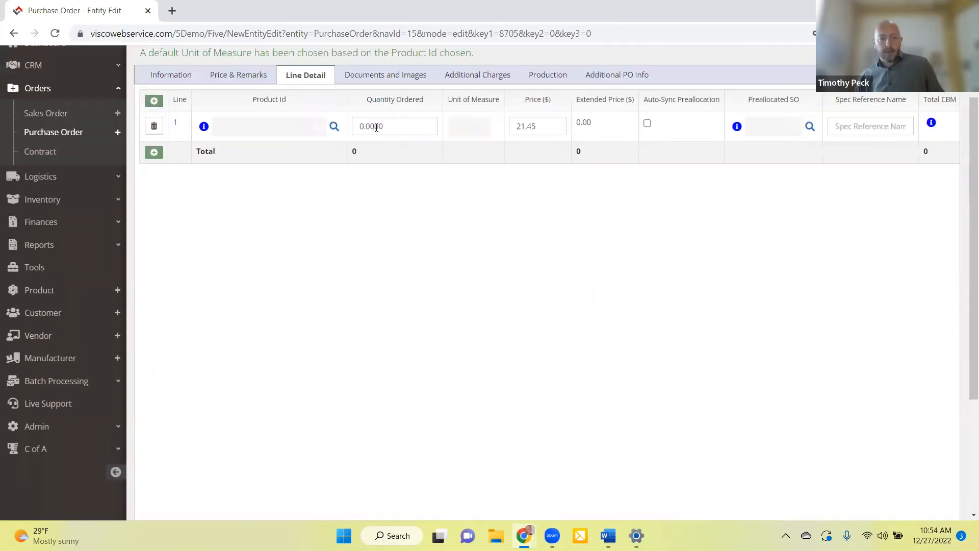
pyautogui.click(392, 125)
pyautogui.write('300')
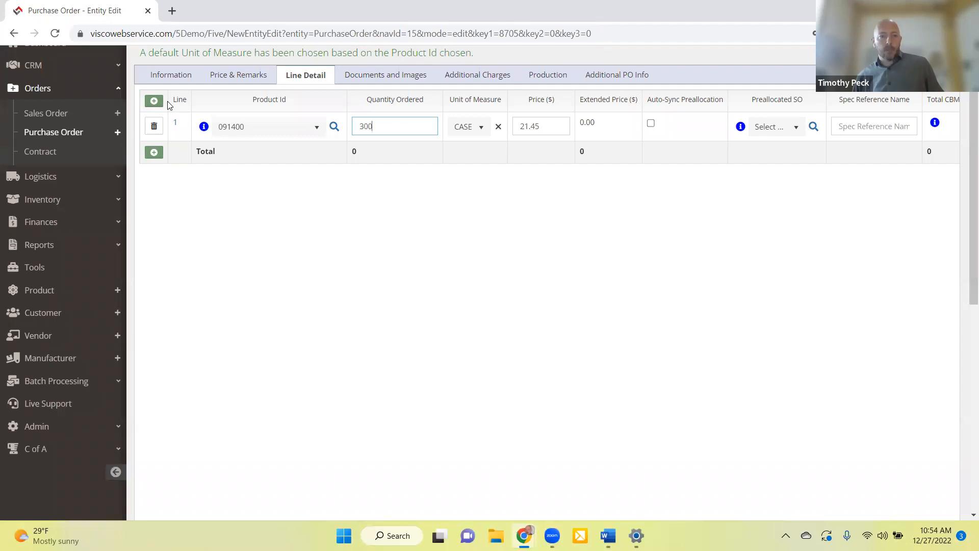
pyautogui.moveTo(204, 127)
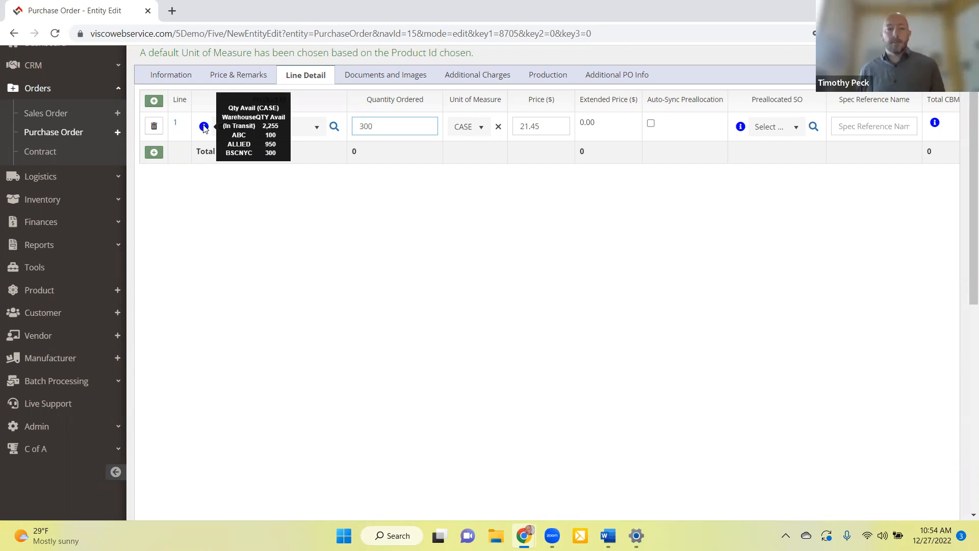
# Step: Add a second order line for product 091403 with a quantity of 400
pyautogui.click(156, 104)
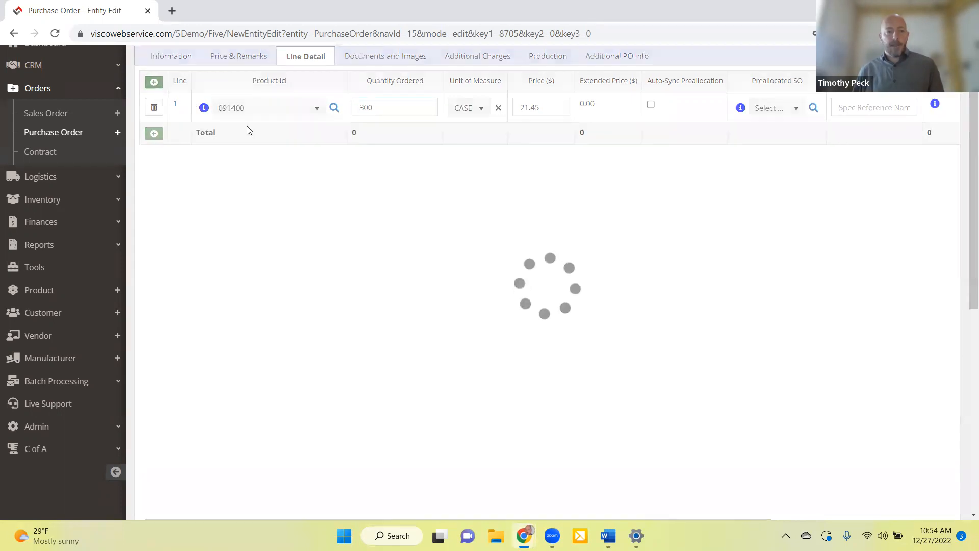
pyautogui.click(259, 141)
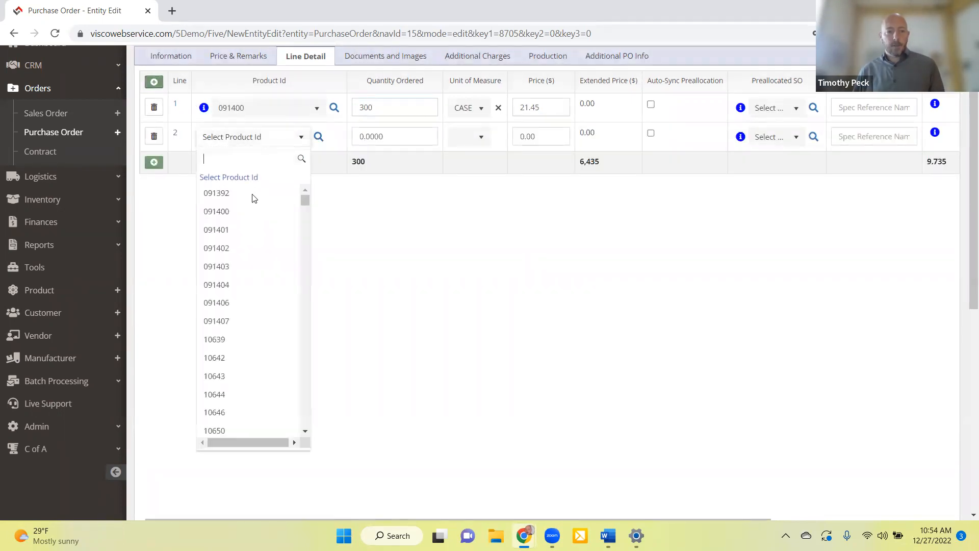
pyautogui.click(239, 267)
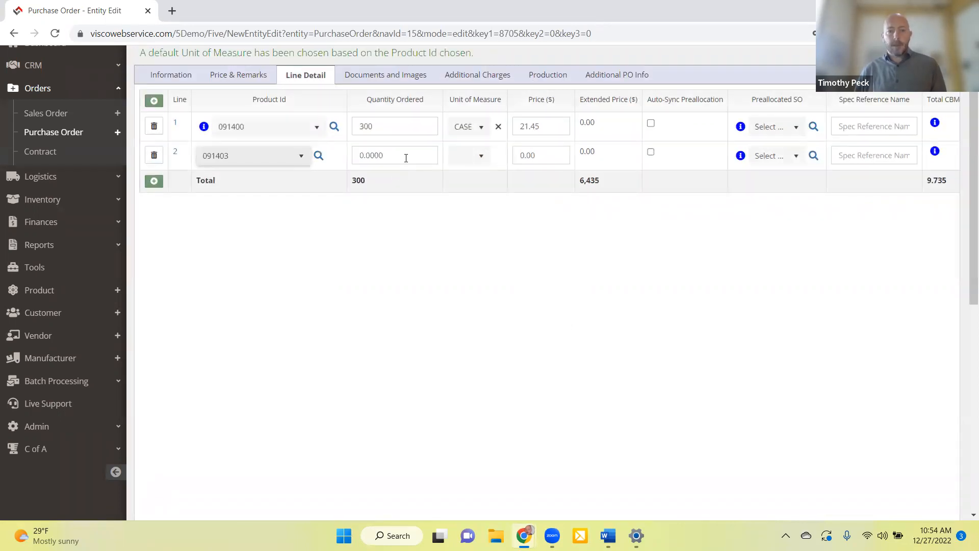
pyautogui.click(359, 157)
pyautogui.press('BackSpace')
pyautogui.write('400')
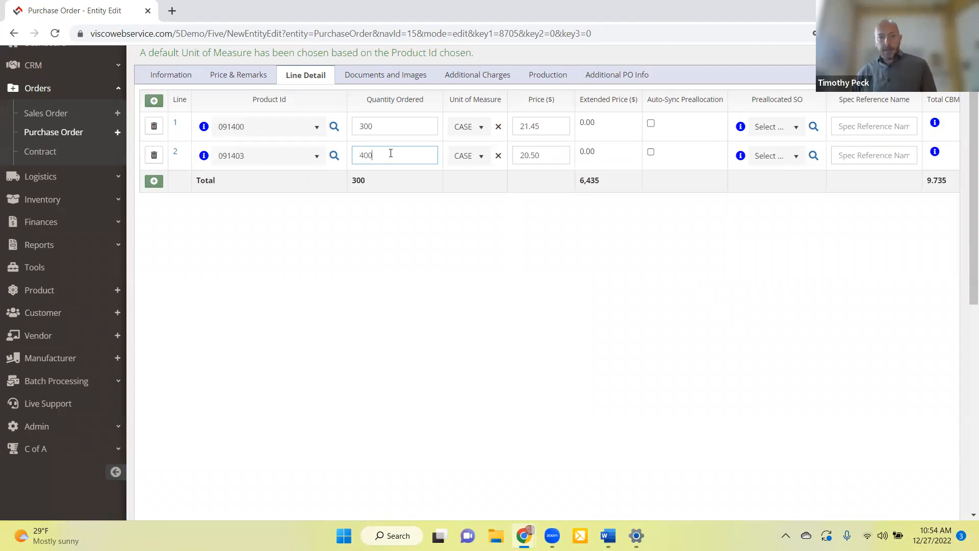
pyautogui.press('Tab')
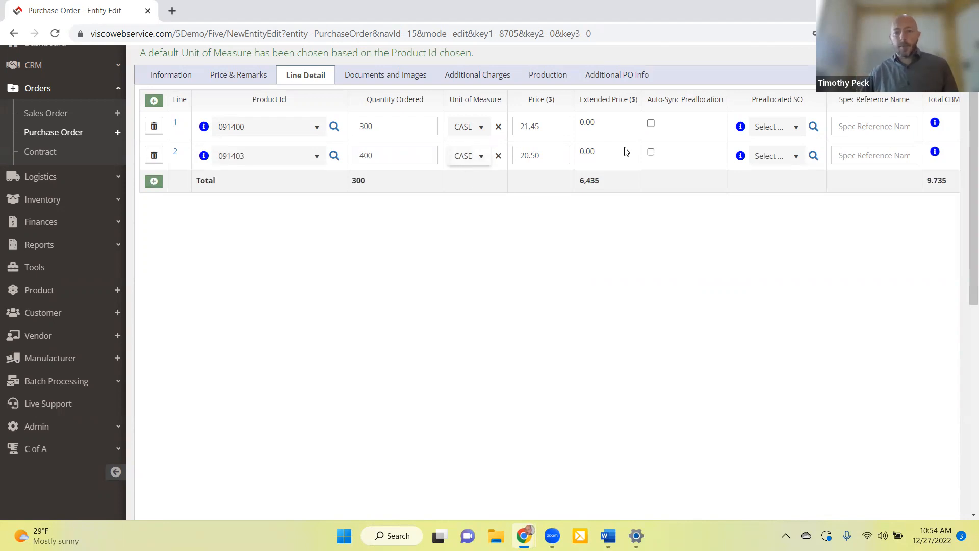
# Step: Save and reload the purchase order's line details to recalculate both lines and the totals
pyautogui.scroll(-1, 867, 204)
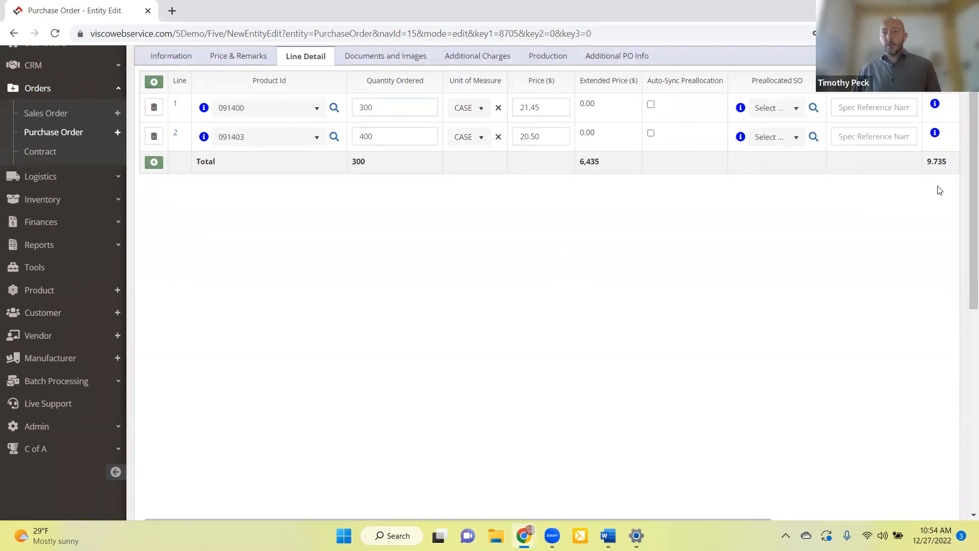
pyautogui.scroll(-1, 964, 192)
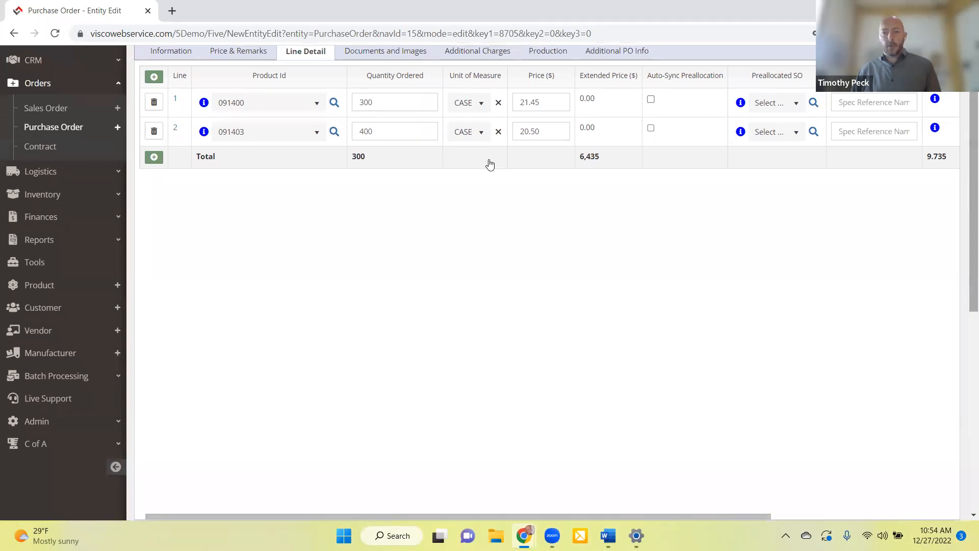
pyautogui.scroll(3, 490, 164)
pyautogui.click(385, 115)
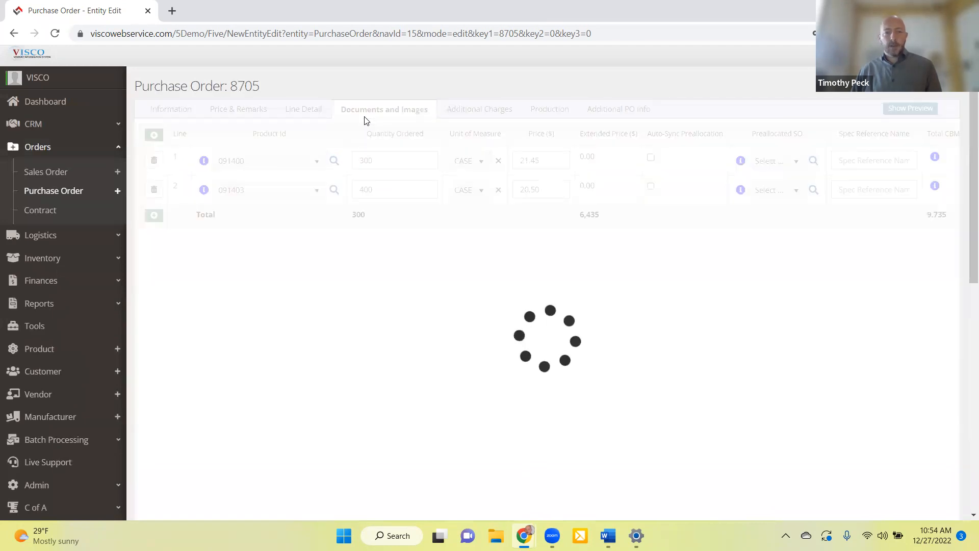
pyautogui.click(315, 114)
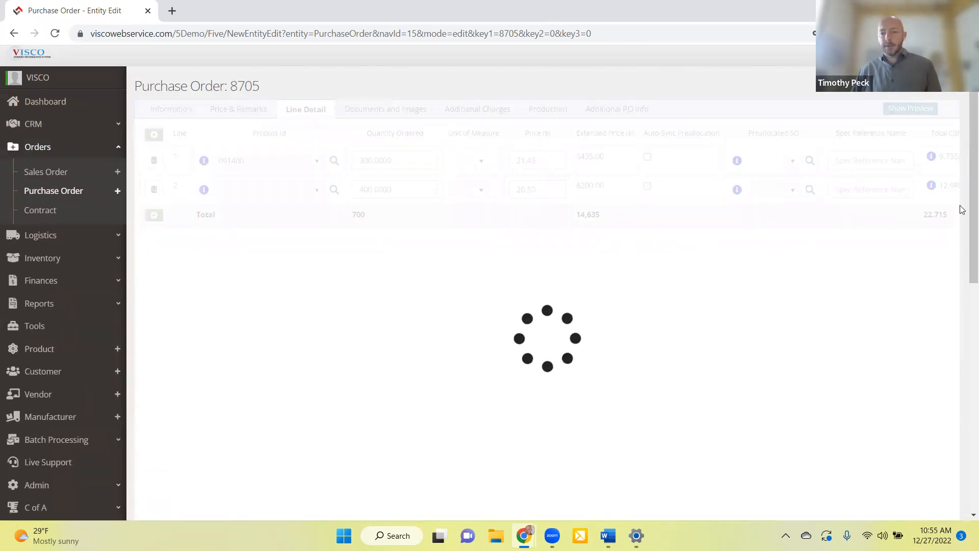
# Step: Examine the total CBM and total weight of the purchase order lines
pyautogui.scroll(-1, 964, 206)
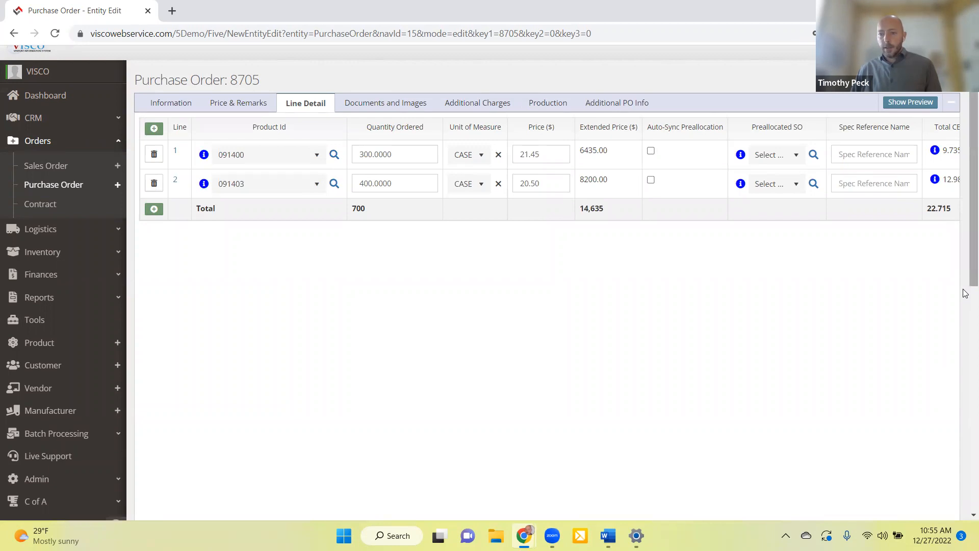
pyautogui.scroll(-3, 965, 293)
pyautogui.moveTo(716, 452); pyautogui.dragTo(902, 335)
pyautogui.scroll(1, 900, 337)
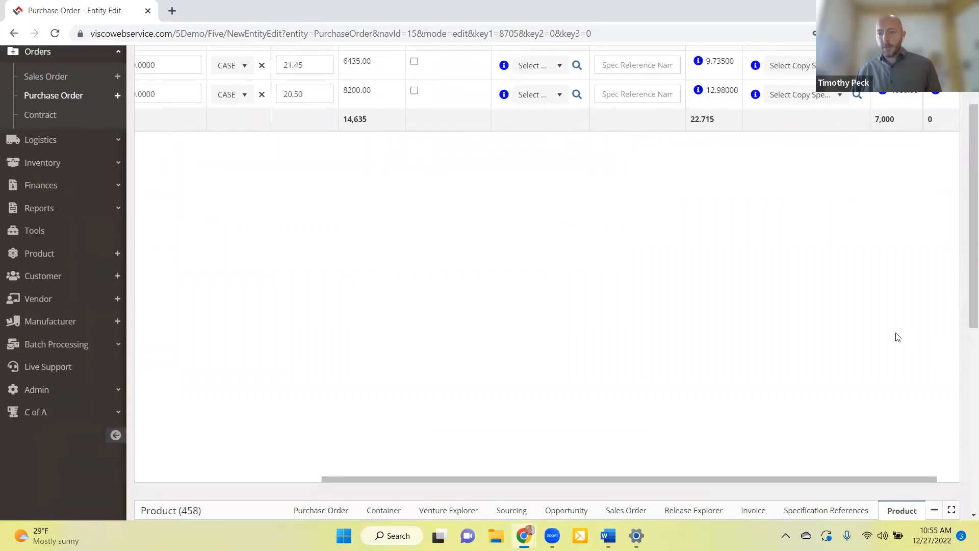
pyautogui.scroll(3, 897, 337)
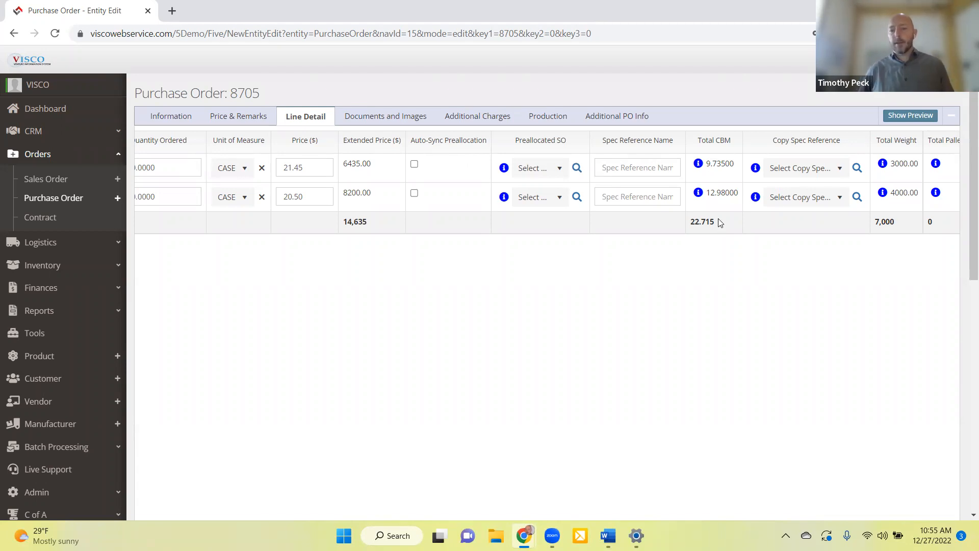
pyautogui.moveTo(700, 220); pyautogui.dragTo(690, 221)
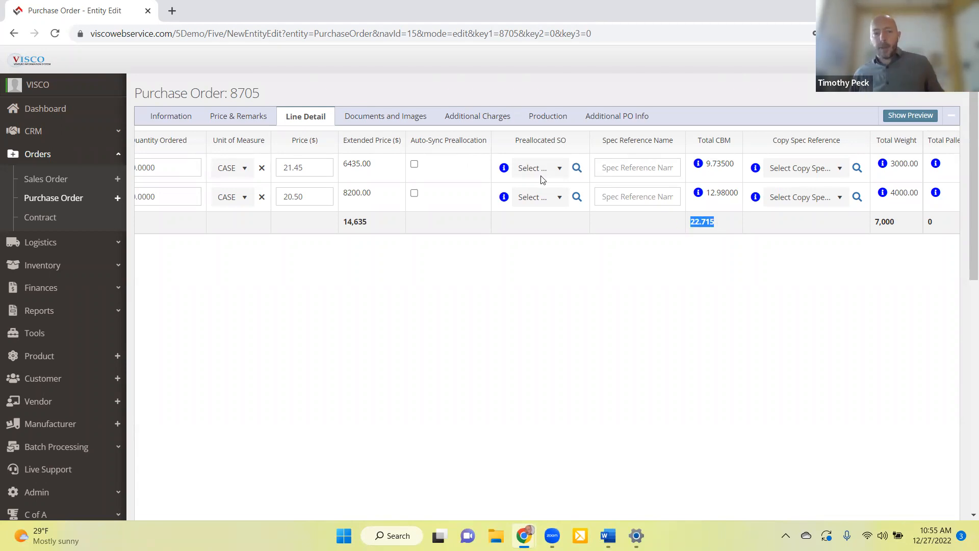
# Step: Look through the order's associated documents, additional charges and production requirements
pyautogui.click(398, 117)
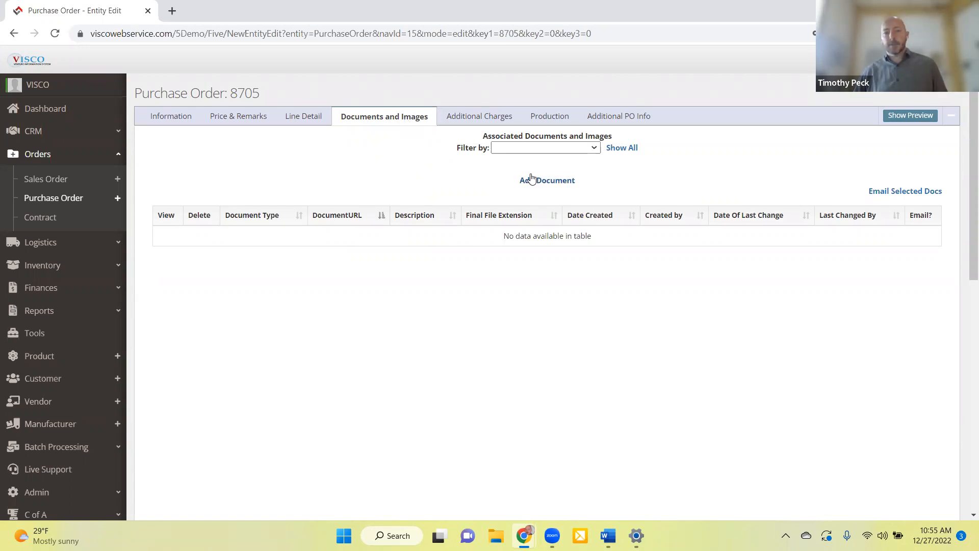
pyautogui.click(491, 123)
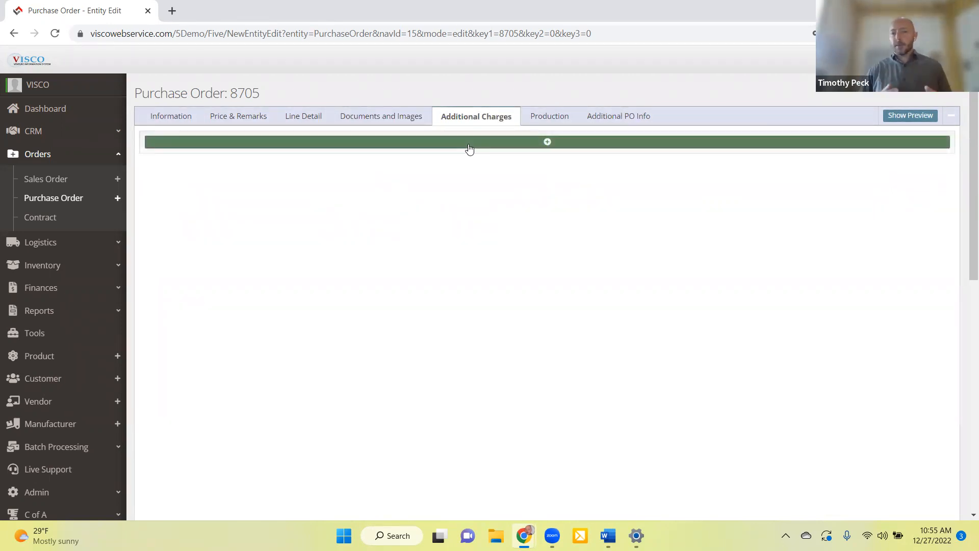
pyautogui.click(532, 115)
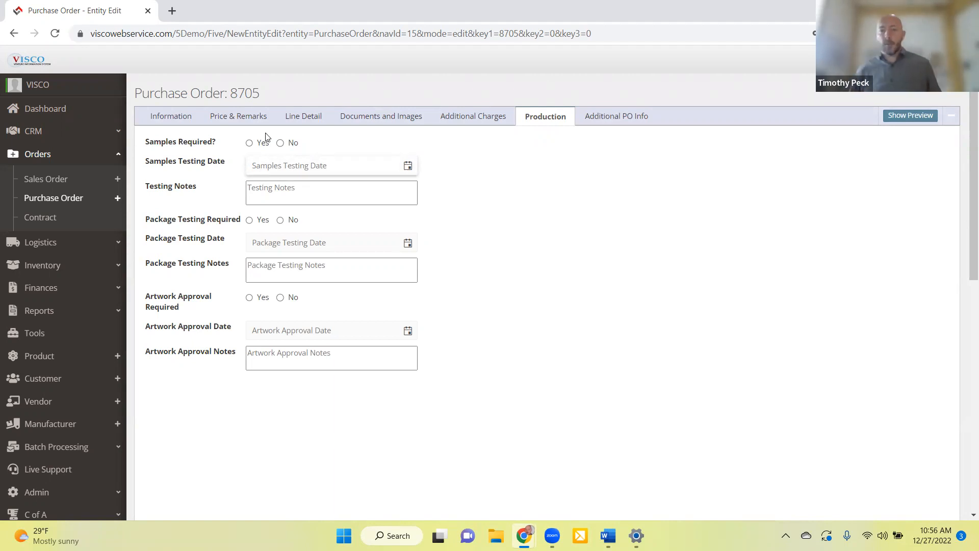
# Step: Open the order's purchase order PDF, review its vendor details, line items and total, and close it
pyautogui.click(195, 118)
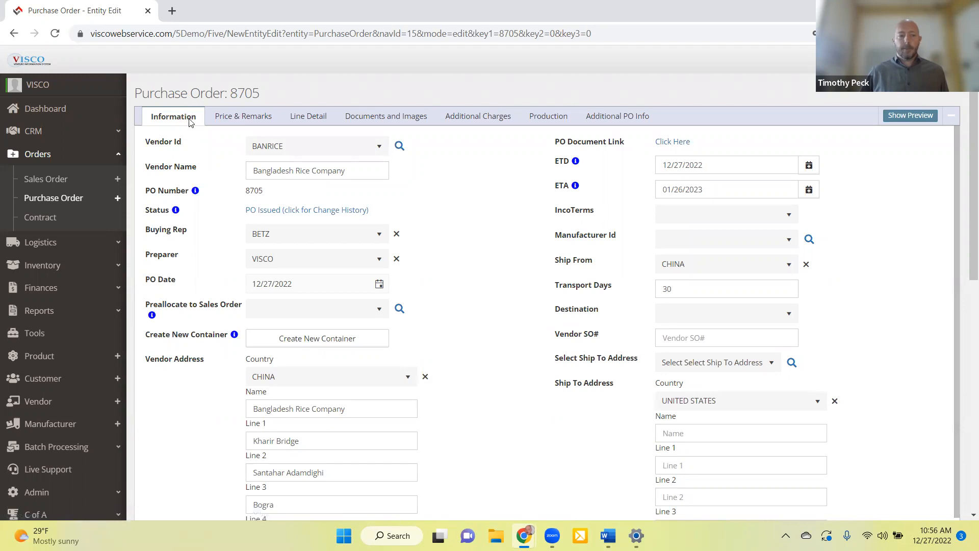
pyautogui.click(671, 142)
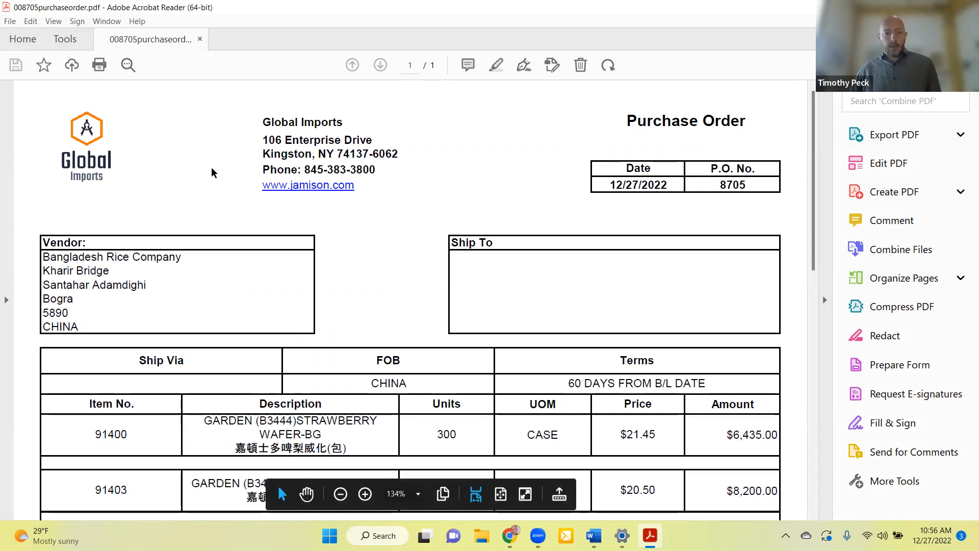
pyautogui.scroll(-1, 169, 222)
pyautogui.scroll(-1, 153, 244)
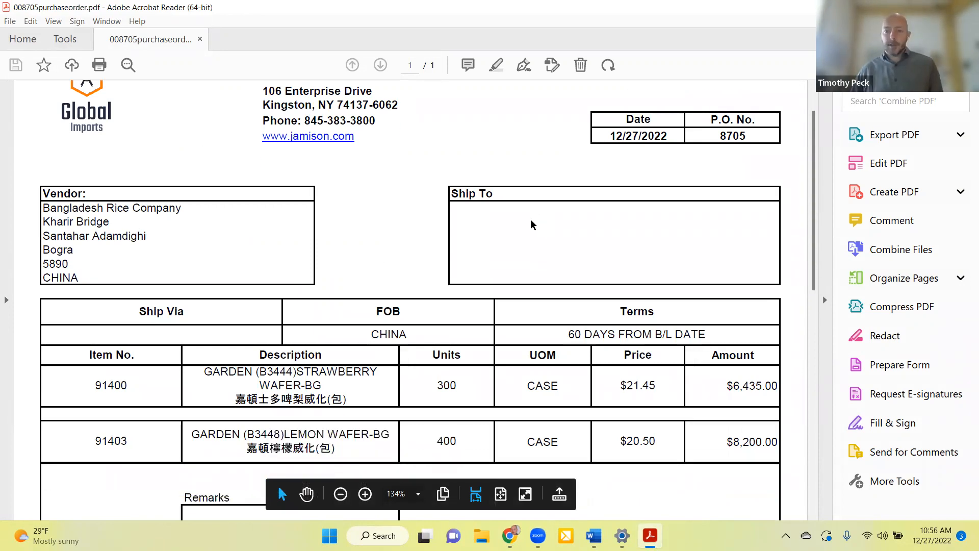
pyautogui.scroll(-2, 520, 225)
pyautogui.scroll(-3, 131, 295)
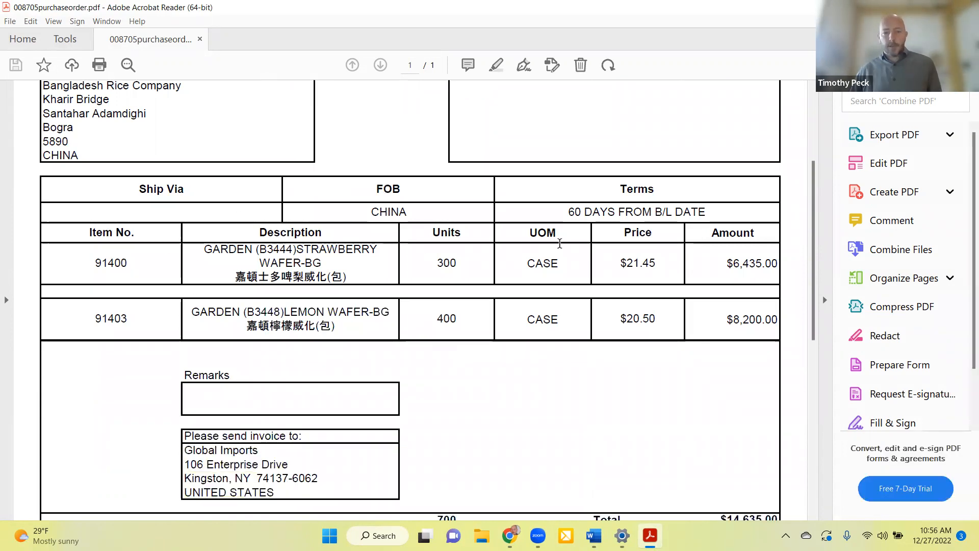
pyautogui.scroll(-2, 566, 247)
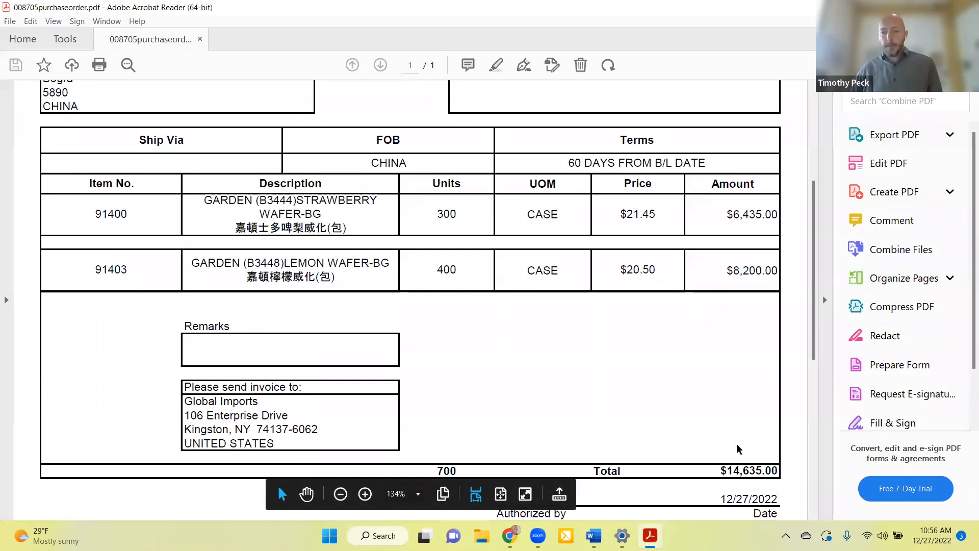
pyautogui.scroll(-3, 738, 449)
pyautogui.scroll(12, 737, 448)
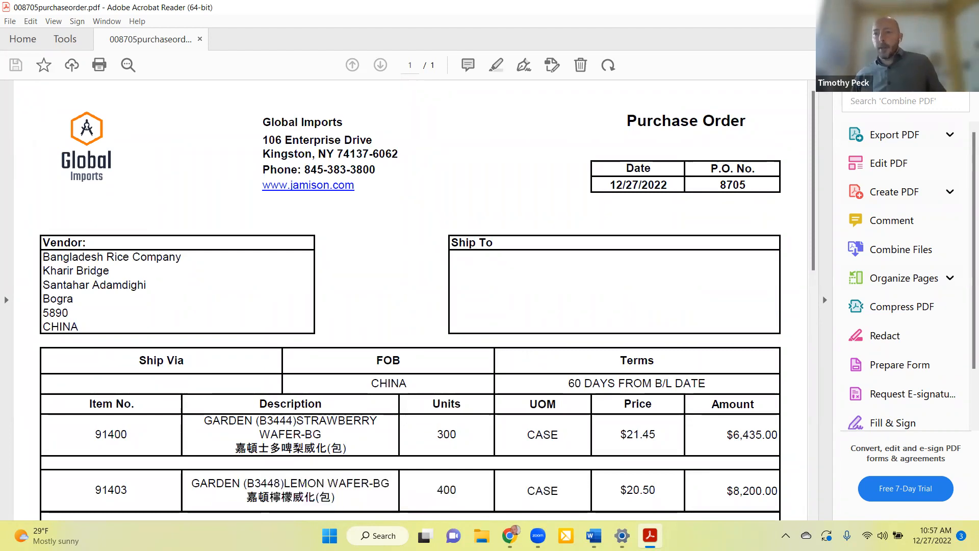
pyautogui.hotkey('ctrl', 'w')
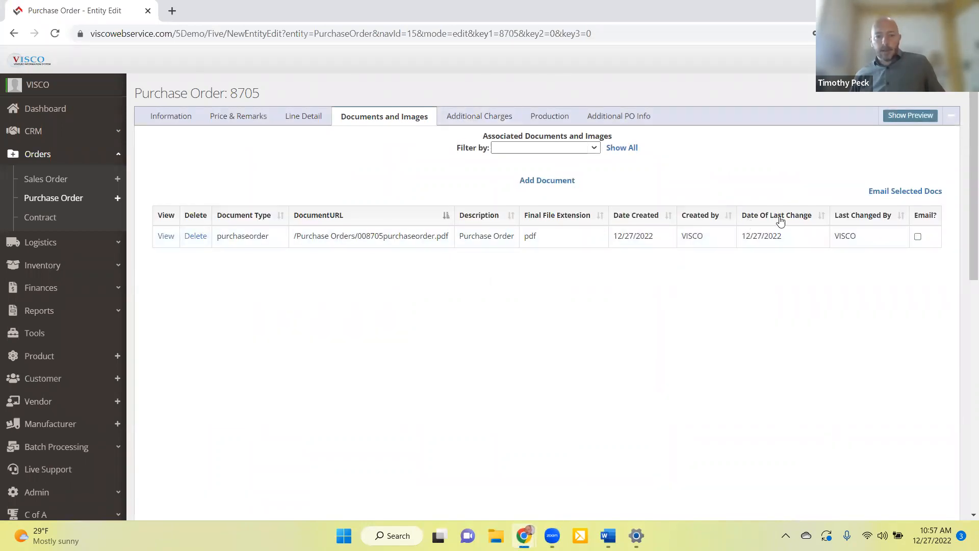
# Step: Mark the purchase order PDF in the order's associated documents for emailing
pyautogui.click(918, 236)
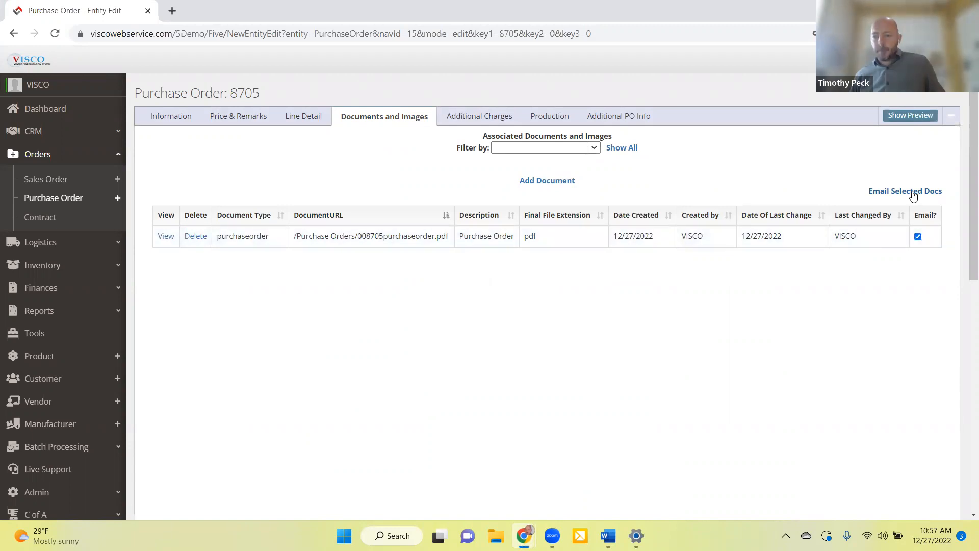